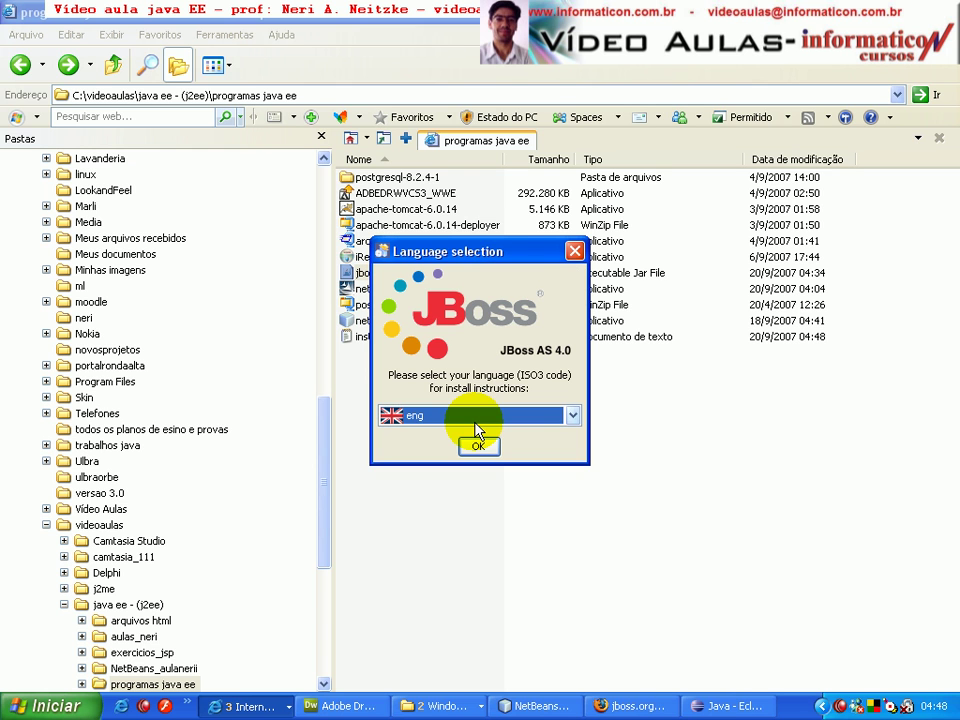
Choose Portuguese (por) as the installer language and confirm it
{"action": "left_click", "coordinate": [476, 420]}
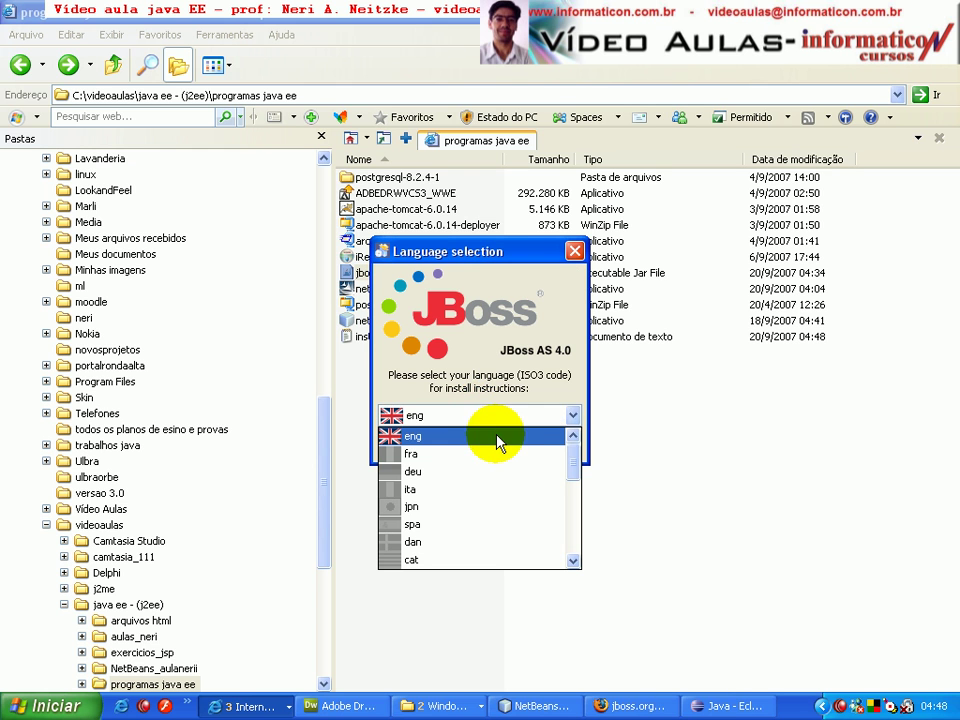
{"action": "left_click_drag", "start_coordinate": [572, 458], "coordinate": [574, 497]}
{"action": "left_click", "coordinate": [457, 510]}
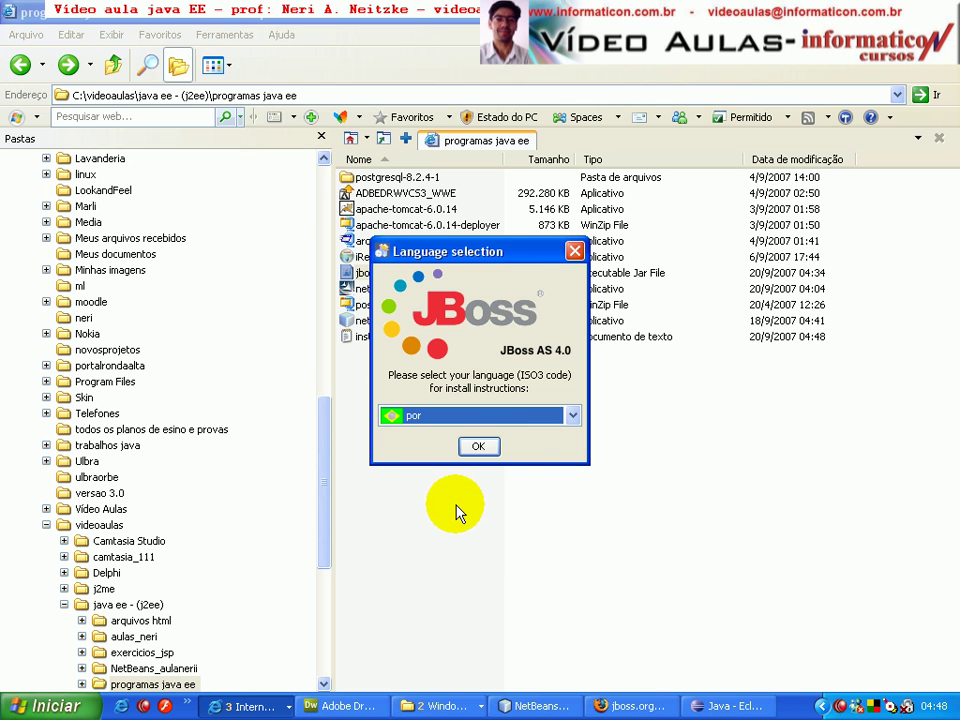
{"action": "left_click", "coordinate": [477, 447]}
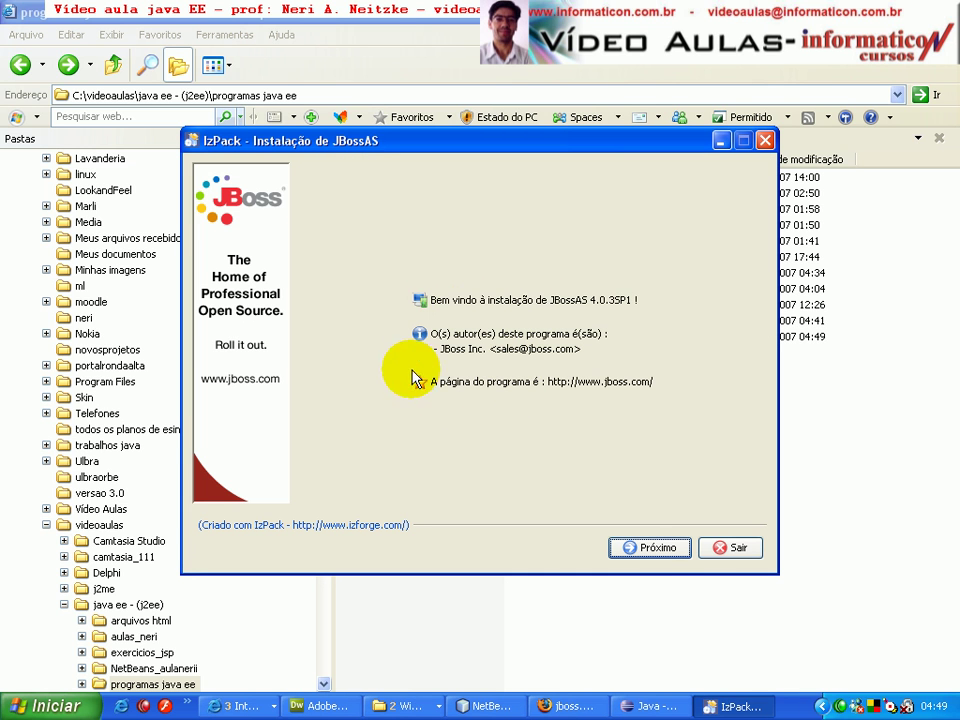
Move past the welcome and release information pages
{"action": "left_click", "coordinate": [660, 548]}
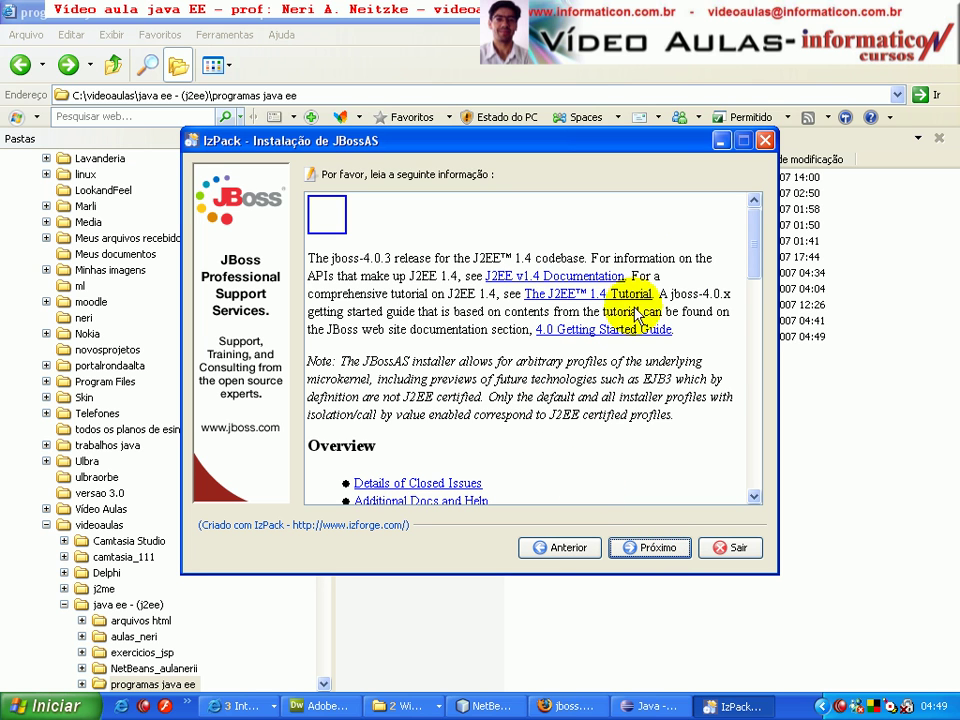
{"action": "left_click_drag", "start_coordinate": [757, 228], "coordinate": [760, 460]}
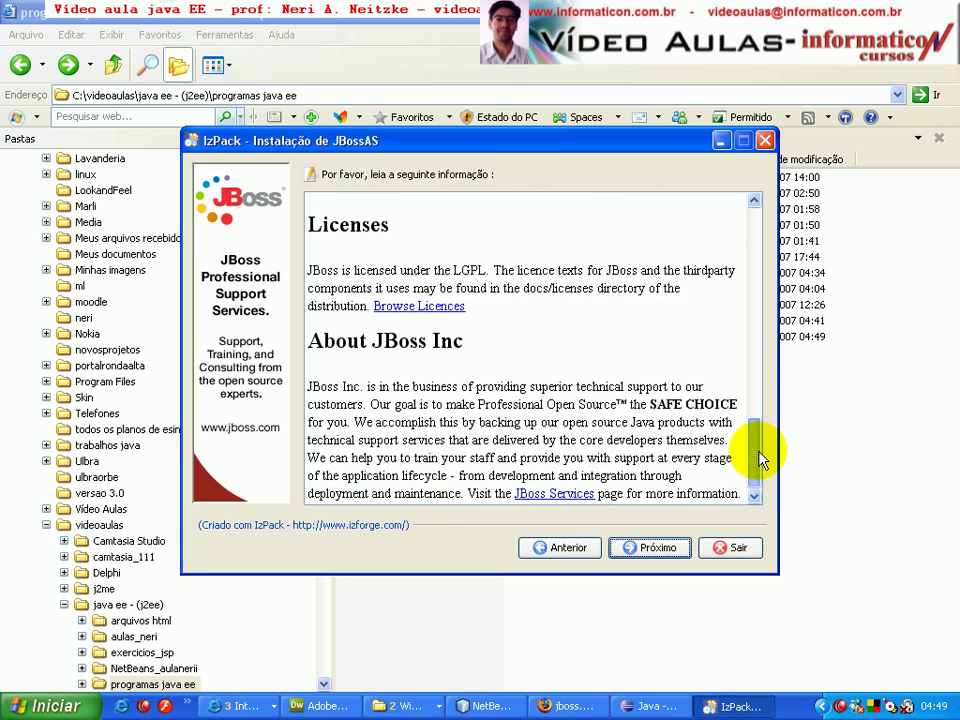
{"action": "left_click", "coordinate": [671, 550]}
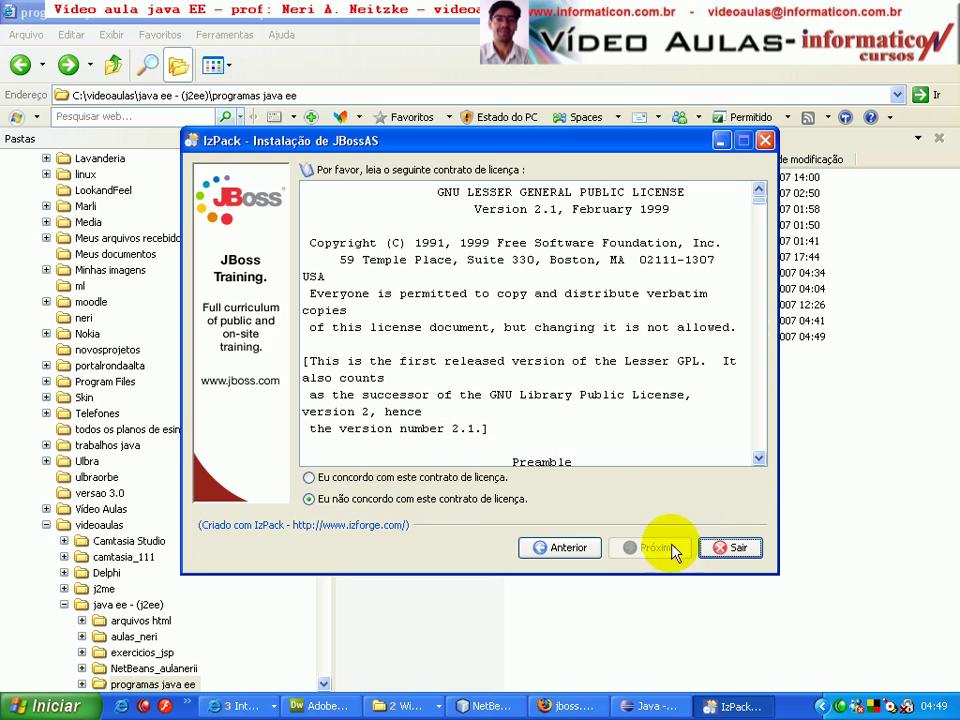
Accept the LGPL license agreement and continue to the installation path page
{"action": "left_click", "coordinate": [312, 478]}
{"action": "left_click_drag", "start_coordinate": [761, 193], "coordinate": [745, 510]}
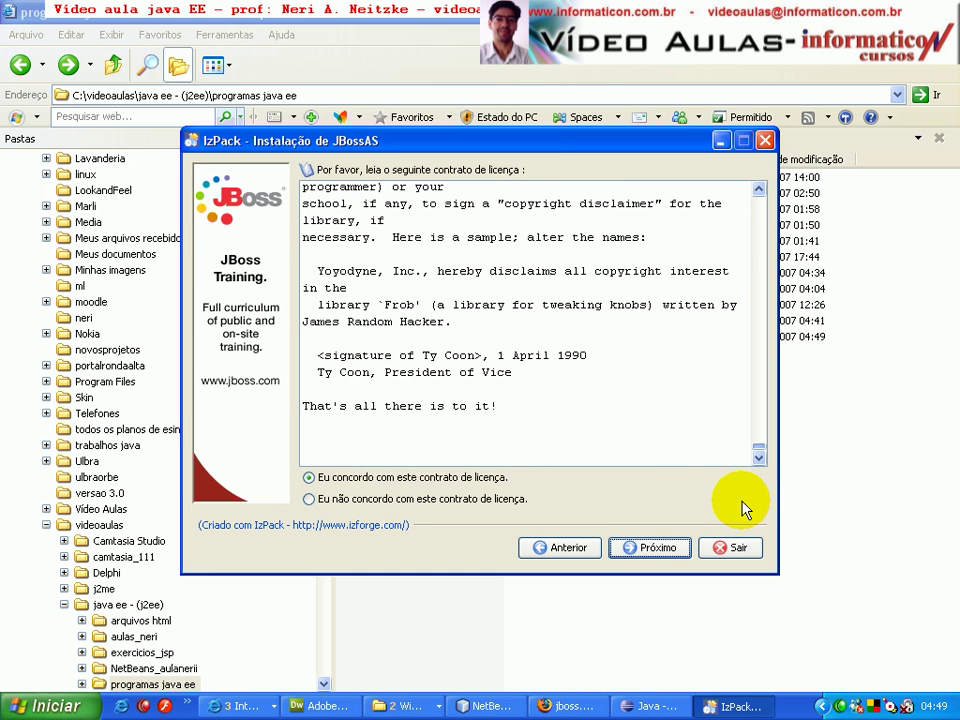
{"action": "left_click", "coordinate": [645, 549]}
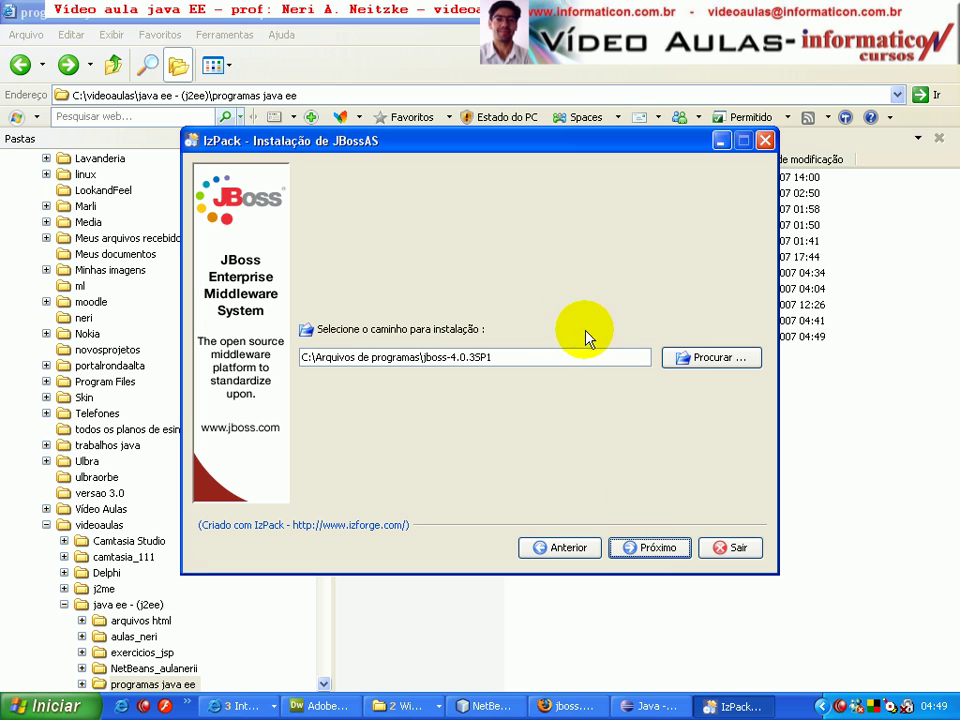
Accept the path C:\Arquivos de programas\jboss-4.0.3SP1 and confirm creating that directory
{"action": "left_click", "coordinate": [658, 549]}
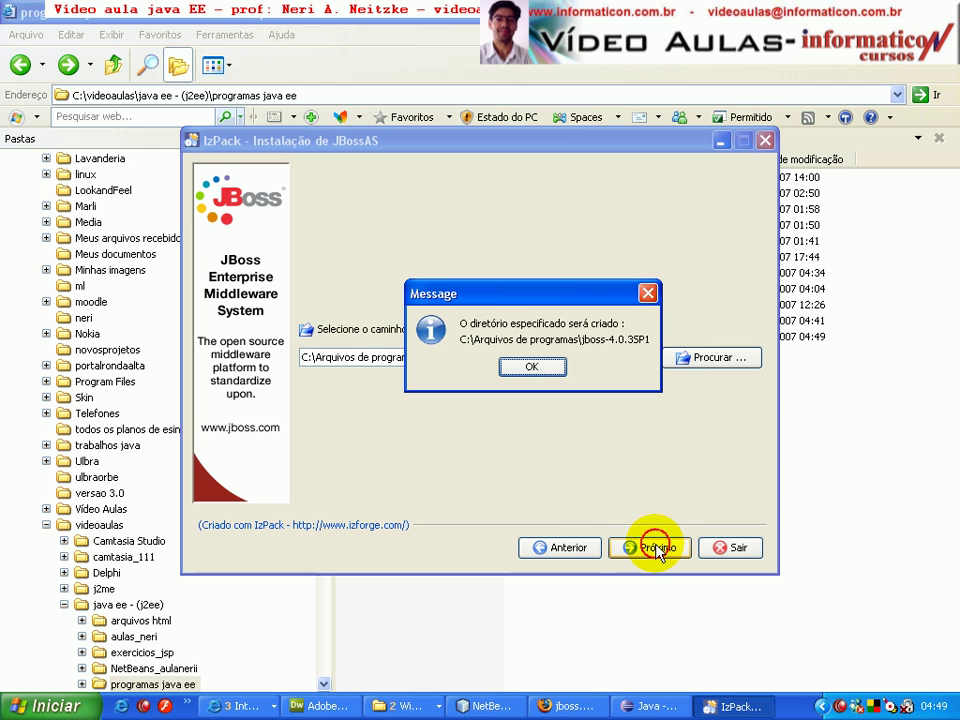
{"action": "left_click", "coordinate": [545, 366]}
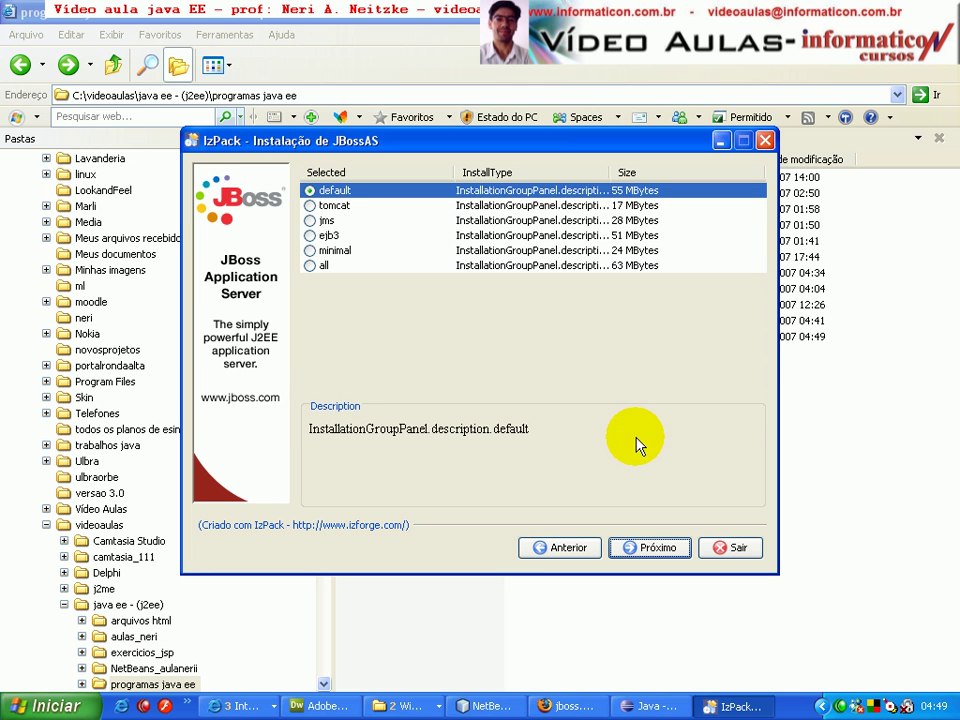
Pick the 'all' installation type (63 MBytes) after comparing tomcat and default
{"action": "left_click", "coordinate": [334, 206]}
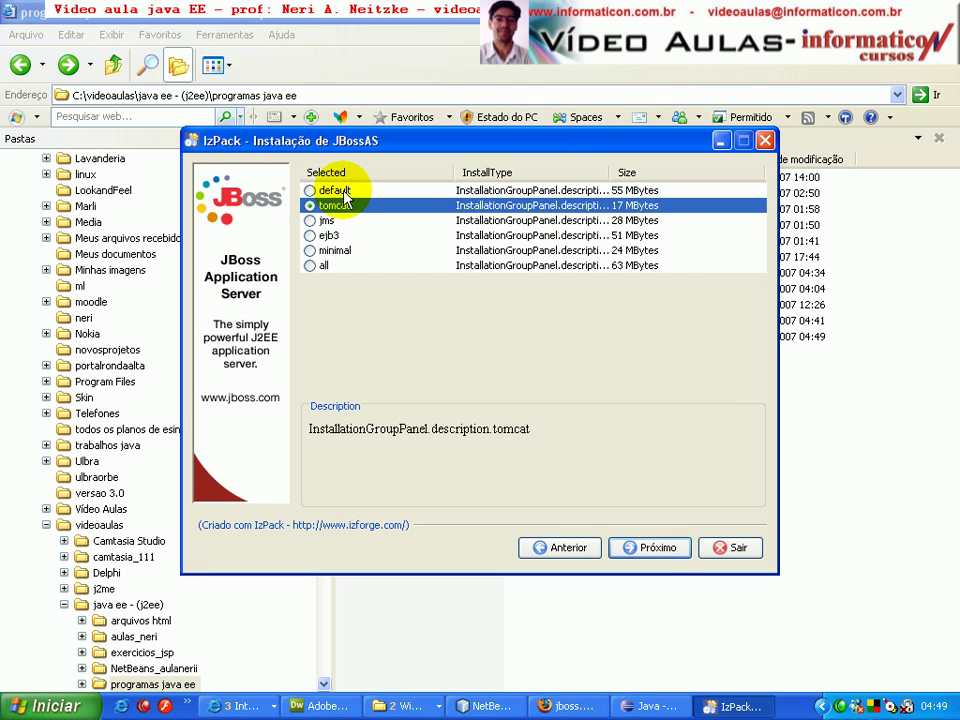
{"action": "left_click", "coordinate": [342, 192]}
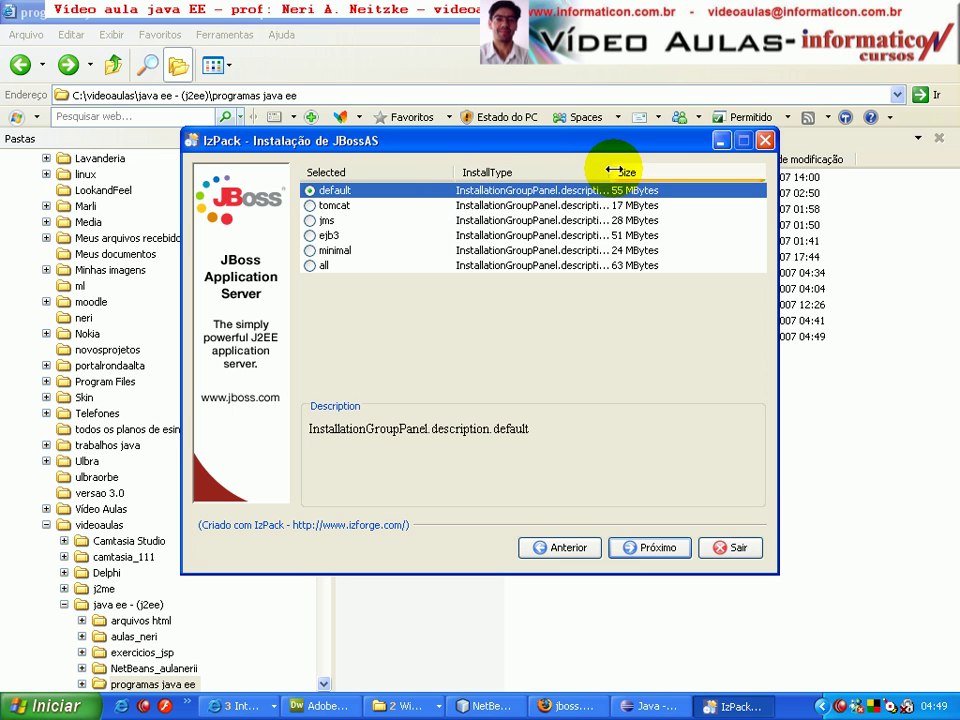
{"action": "left_click_drag", "start_coordinate": [610, 173], "coordinate": [636, 171]}
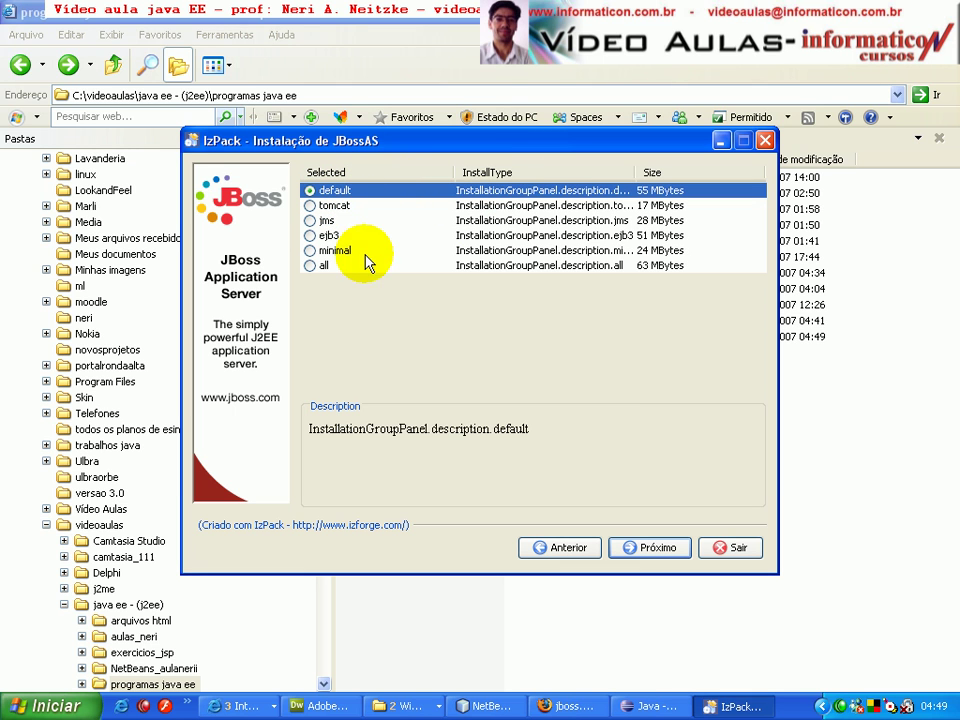
{"action": "left_click", "coordinate": [311, 266]}
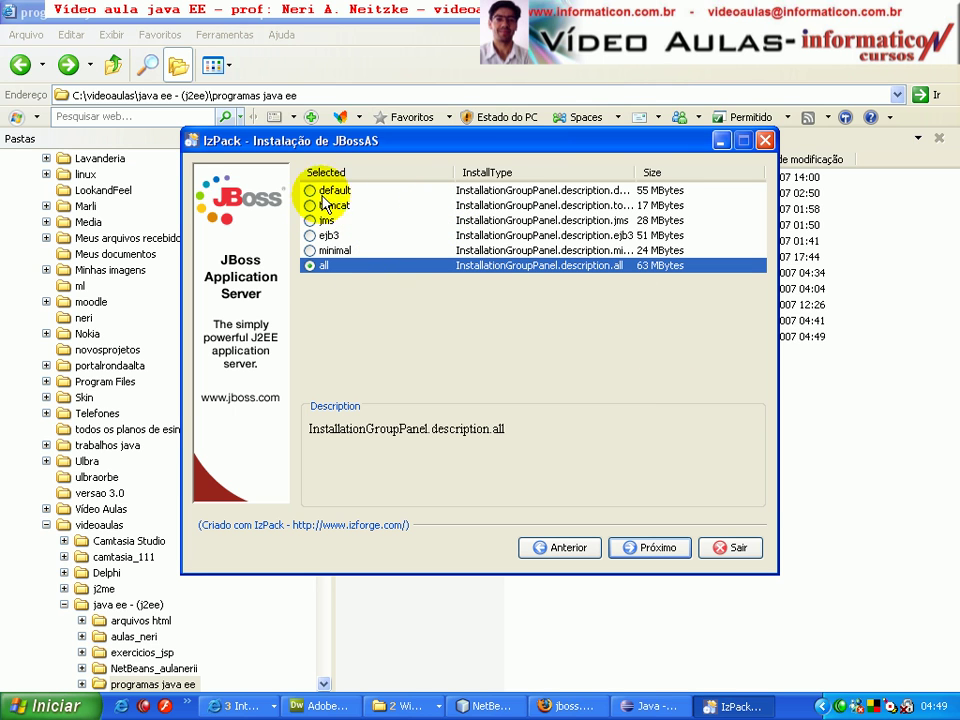
{"action": "left_click", "coordinate": [656, 550]}
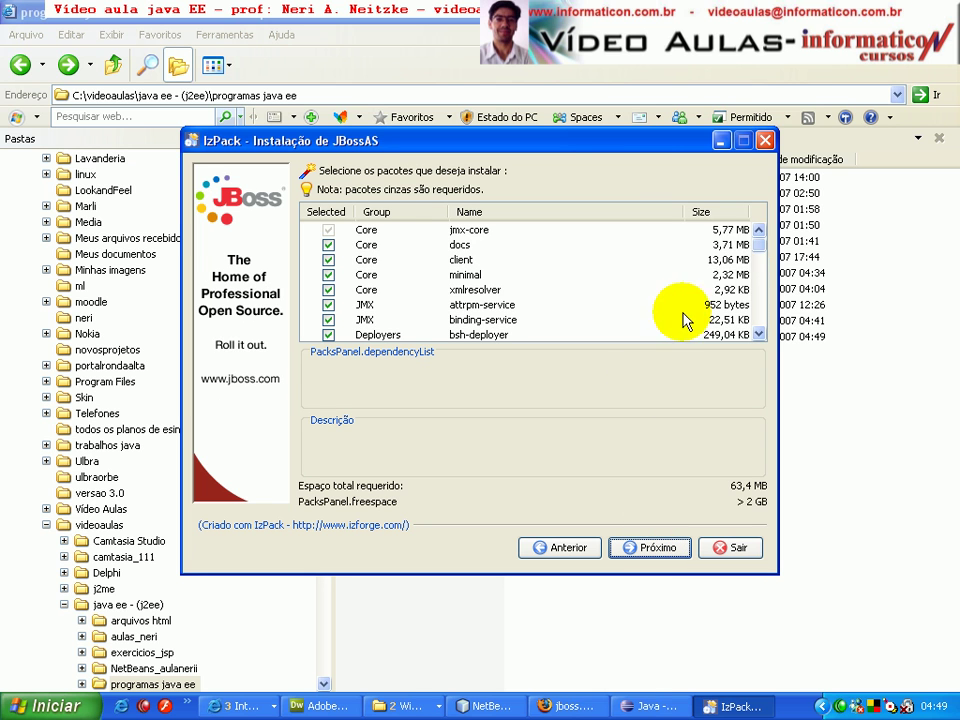
Review the package list with every package checked (63,4 MB) and continue
{"action": "left_click_drag", "start_coordinate": [764, 252], "coordinate": [767, 333]}
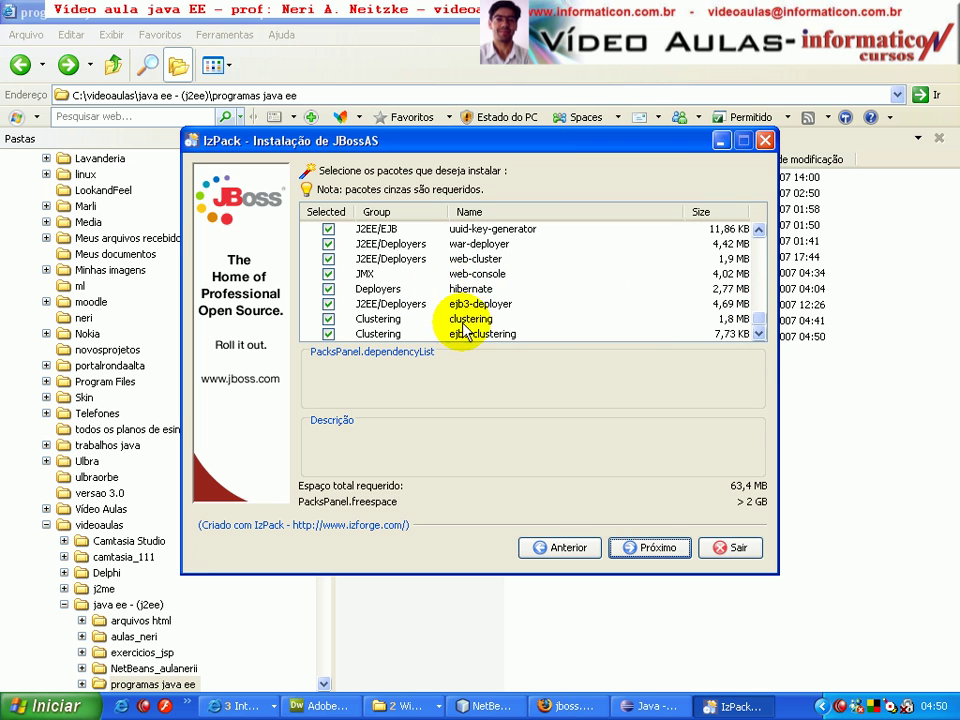
{"action": "left_click", "coordinate": [655, 548]}
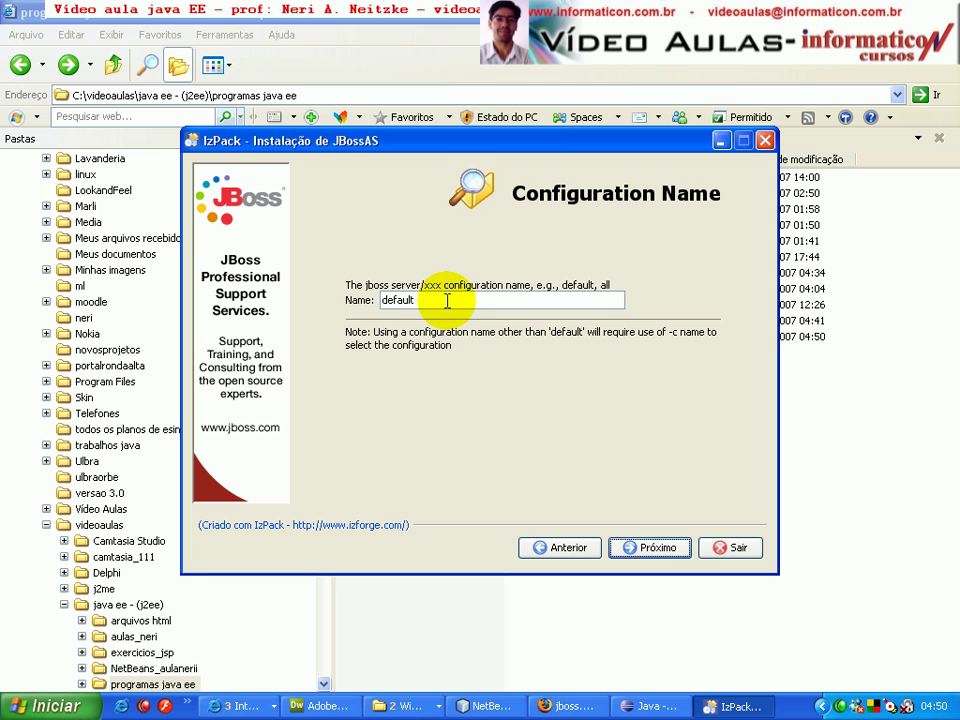
Confirm the configuration name, leave deployment isolation off, and replace the JMX admin username and password
{"action": "left_click_drag", "start_coordinate": [456, 300], "coordinate": [339, 281]}
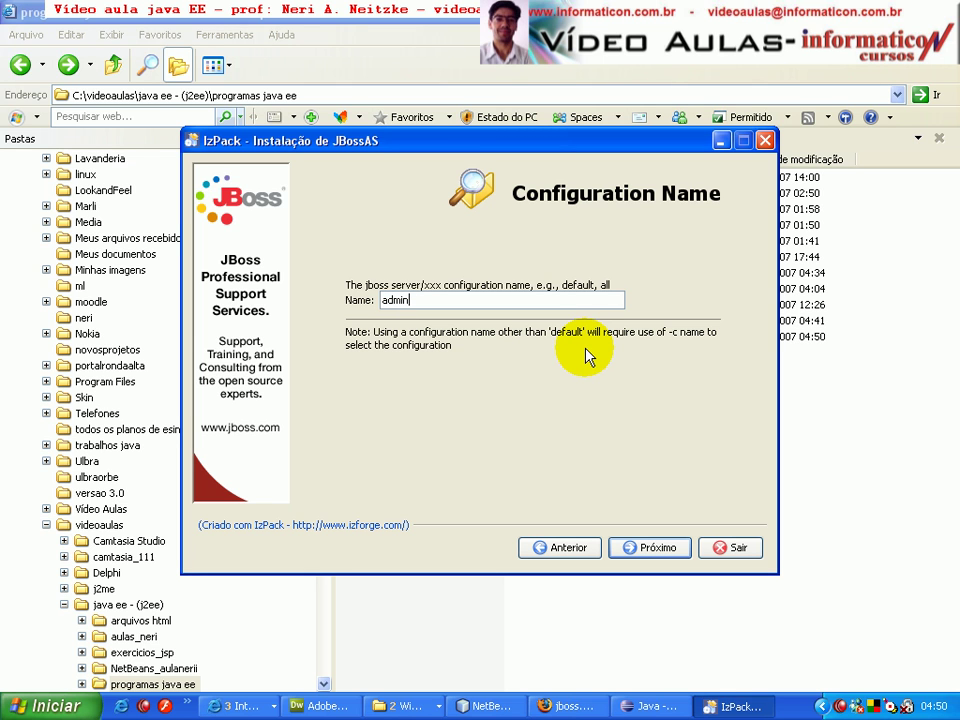
{"action": "left_click", "coordinate": [656, 548]}
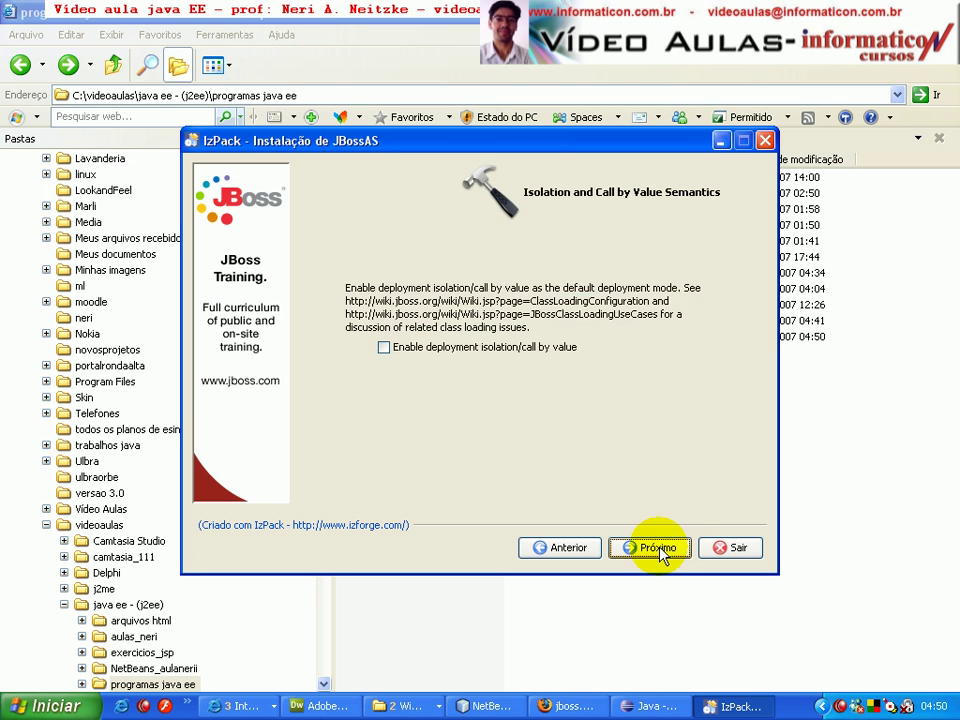
{"action": "left_click", "coordinate": [659, 550]}
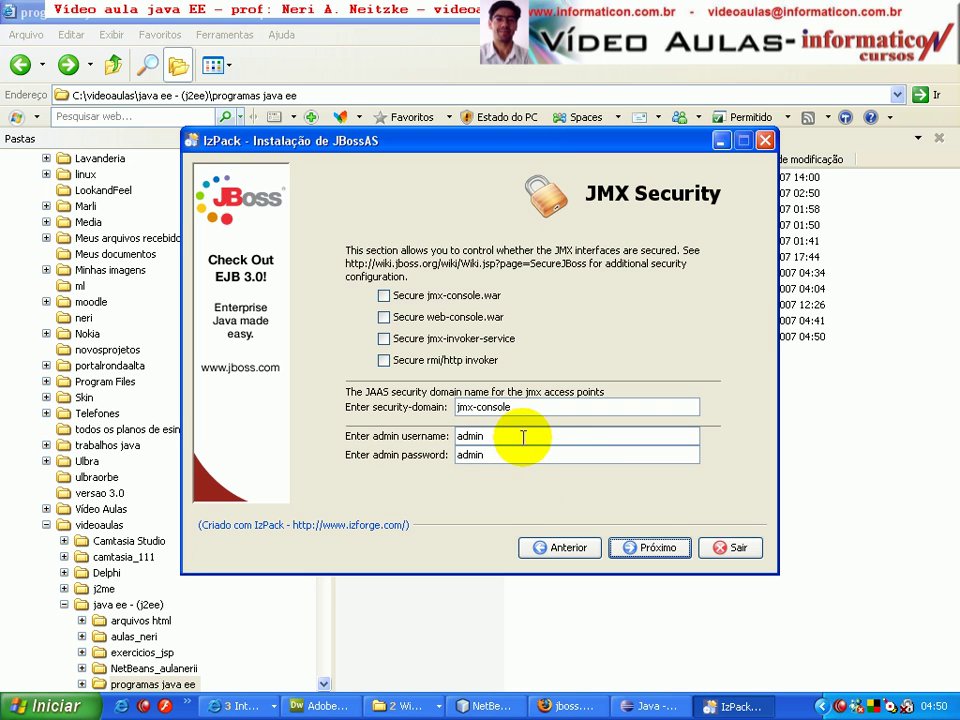
{"action": "left_click_drag", "start_coordinate": [542, 438], "coordinate": [437, 450]}
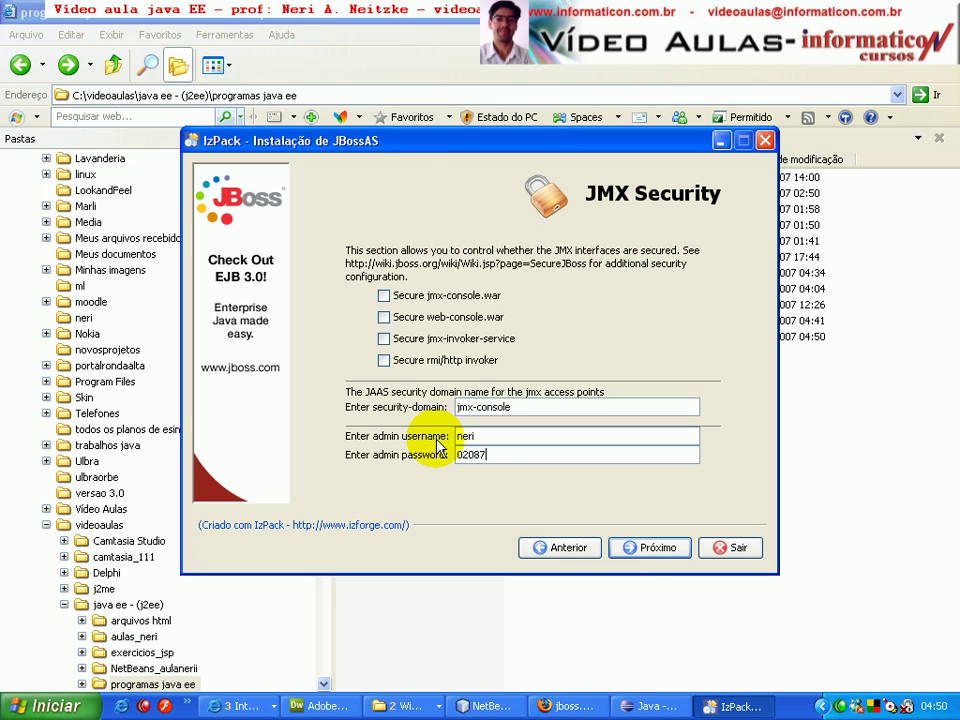
{"action": "left_click", "coordinate": [658, 550]}
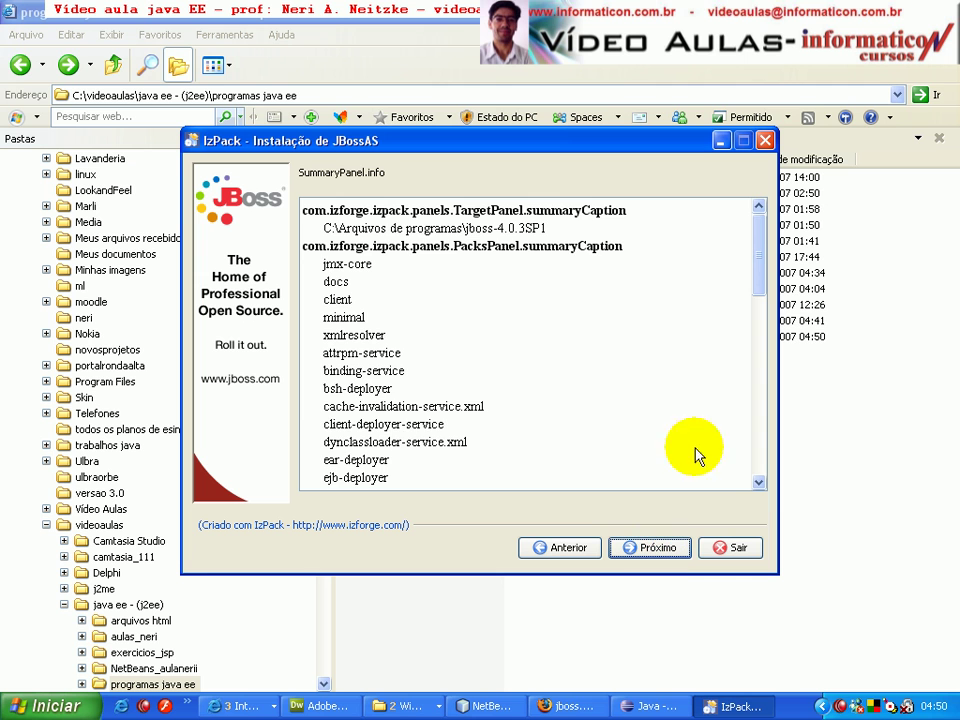
Review the summary, install all 48 packs, and close the finished installer with Feito
{"action": "mouse_move", "coordinate": [768, 250]}
{"action": "left_mouse_down"}
{"action": "mouse_move", "coordinate": [763, 450]}
{"action": "mouse_move", "coordinate": [776, 238]}
{"action": "left_mouse_up"}
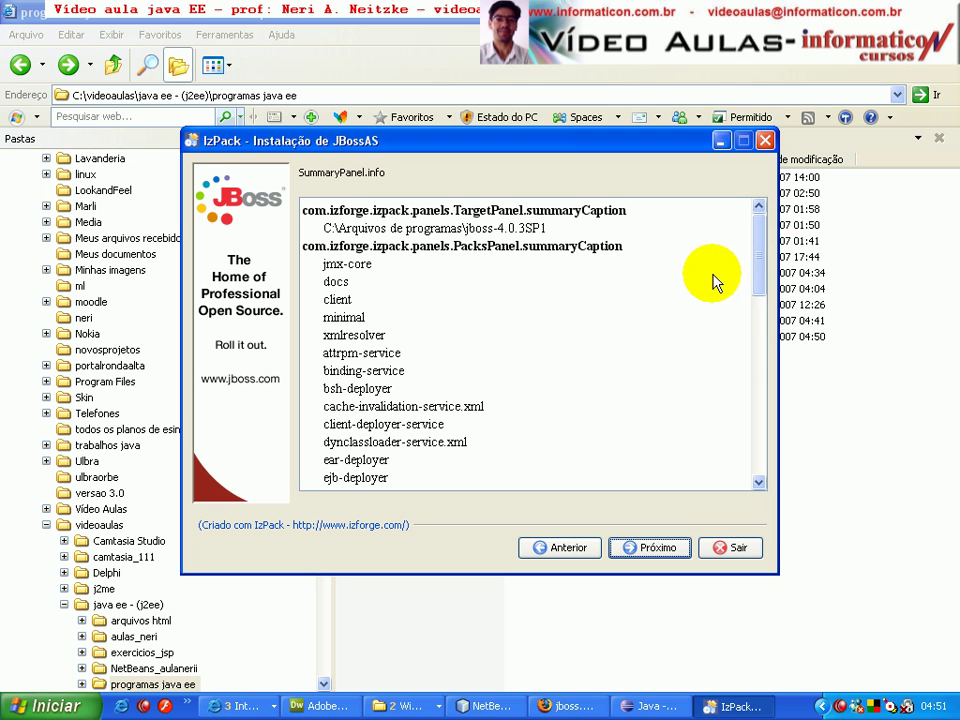
{"action": "left_click_drag", "start_coordinate": [754, 242], "coordinate": [759, 476]}
{"action": "left_click", "coordinate": [640, 547]}
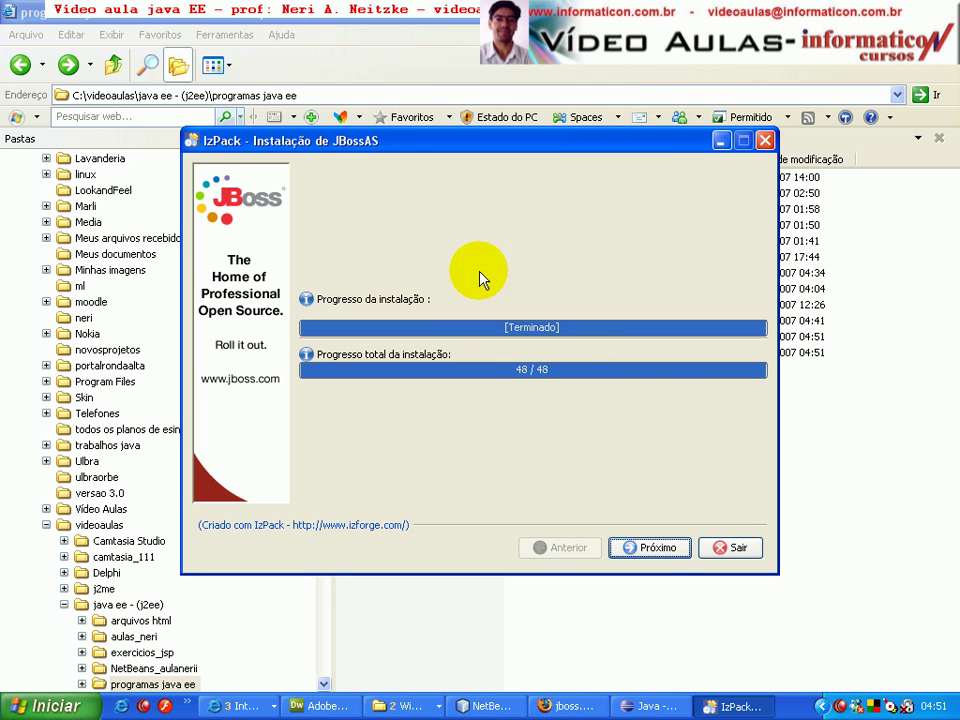
{"action": "left_click", "coordinate": [658, 548]}
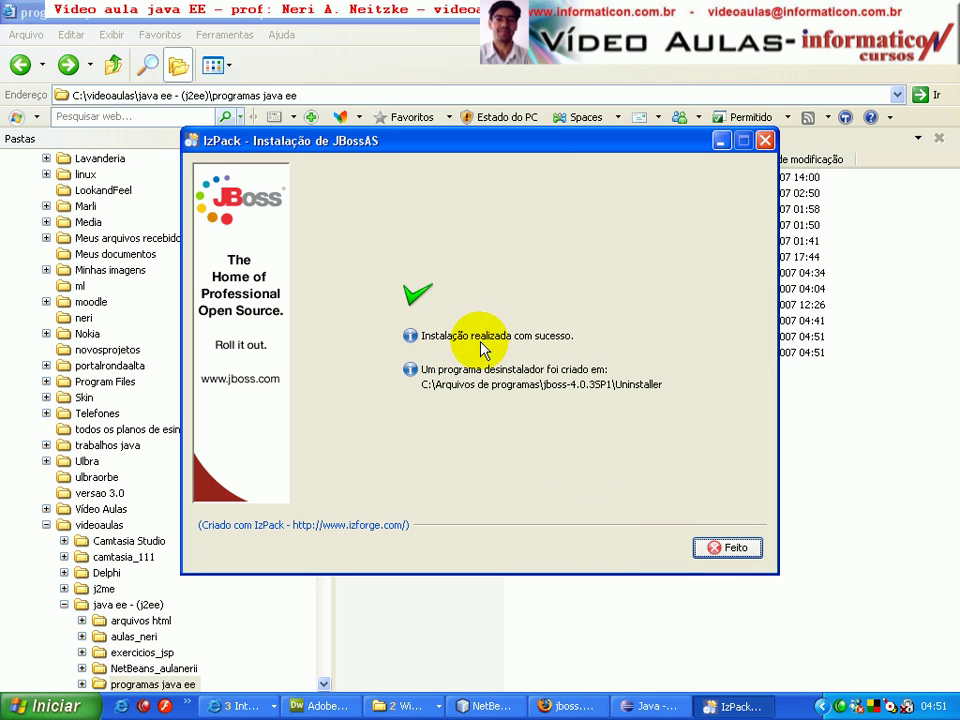
{"action": "left_click", "coordinate": [733, 549]}
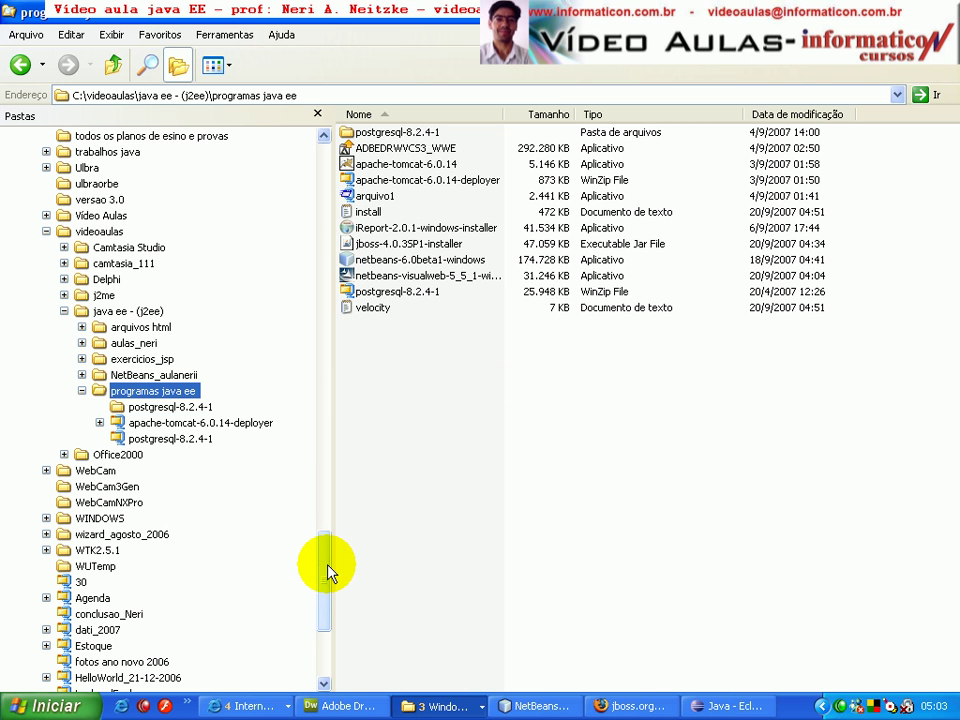
Go to Arquivos de programas and open the jboss-4.0.3SP1 folder
{"action": "left_click_drag", "start_coordinate": [330, 570], "coordinate": [338, 192]}
{"action": "scroll", "coordinate": [289, 208], "scroll_direction": "down", "scroll_amount": 1}
{"action": "left_click", "coordinate": [163, 231]}
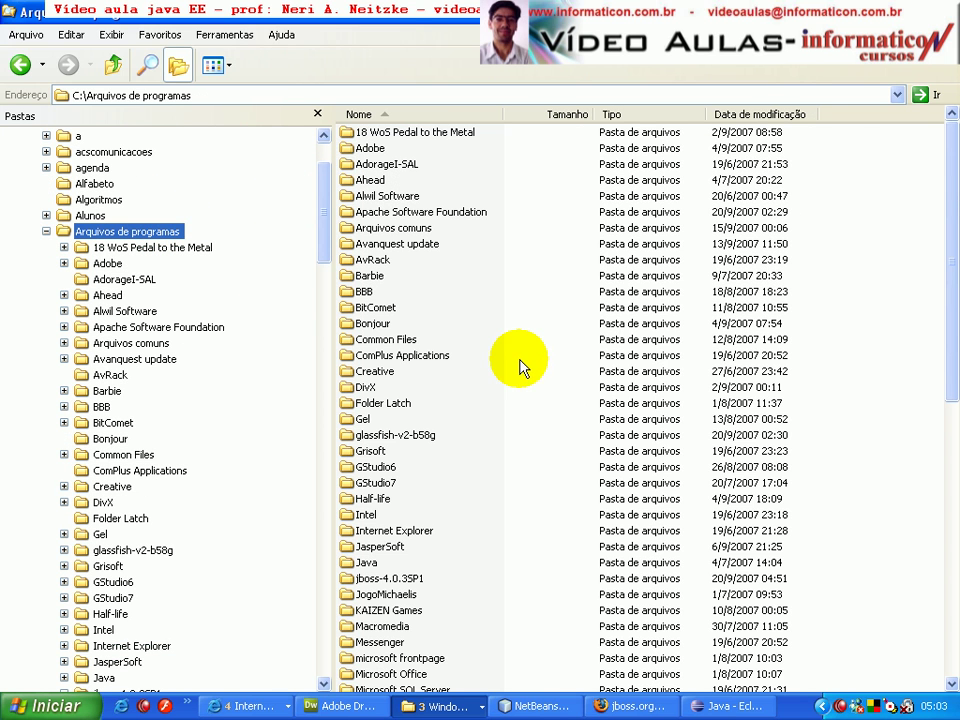
{"action": "left_click", "coordinate": [405, 578]}
{"action": "double_click", "coordinate": [405, 578]}
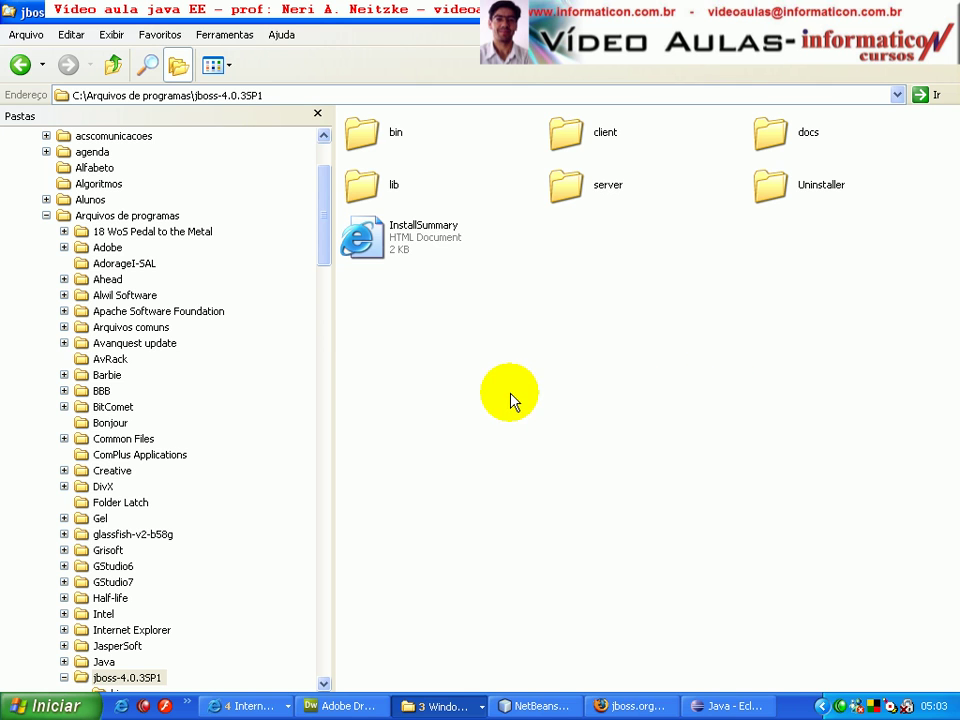
Browse Apache Software Foundation\Tomcat 6.0, then open jboss-4.0.3SP1\bin from the folder tree
{"action": "left_click", "coordinate": [196, 312]}
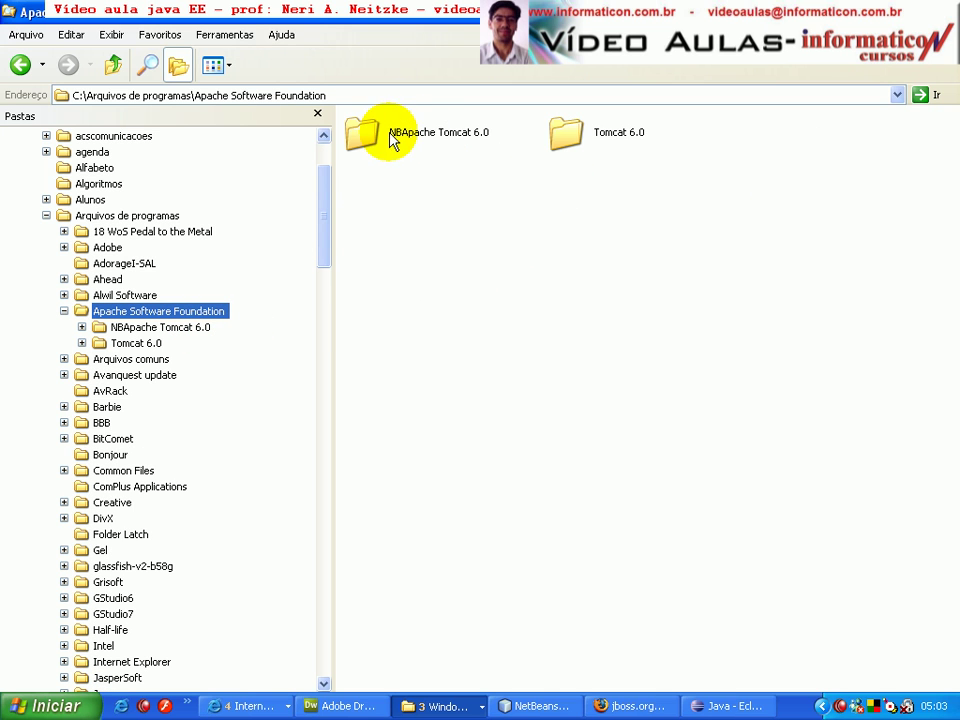
{"action": "double_click", "coordinate": [590, 131]}
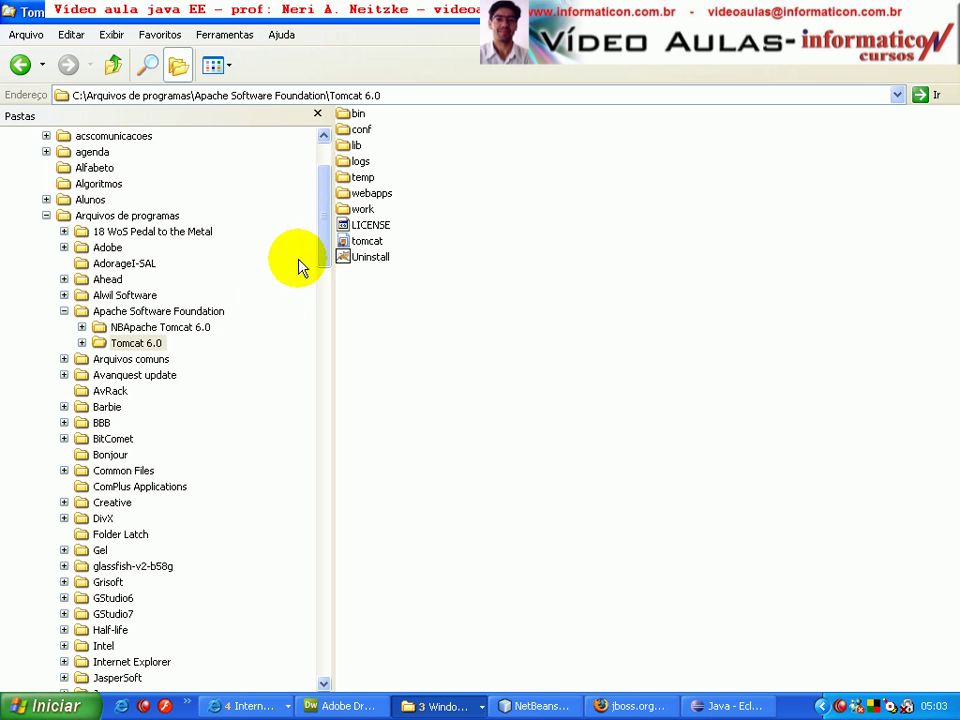
{"action": "left_click_drag", "start_coordinate": [321, 236], "coordinate": [320, 252]}
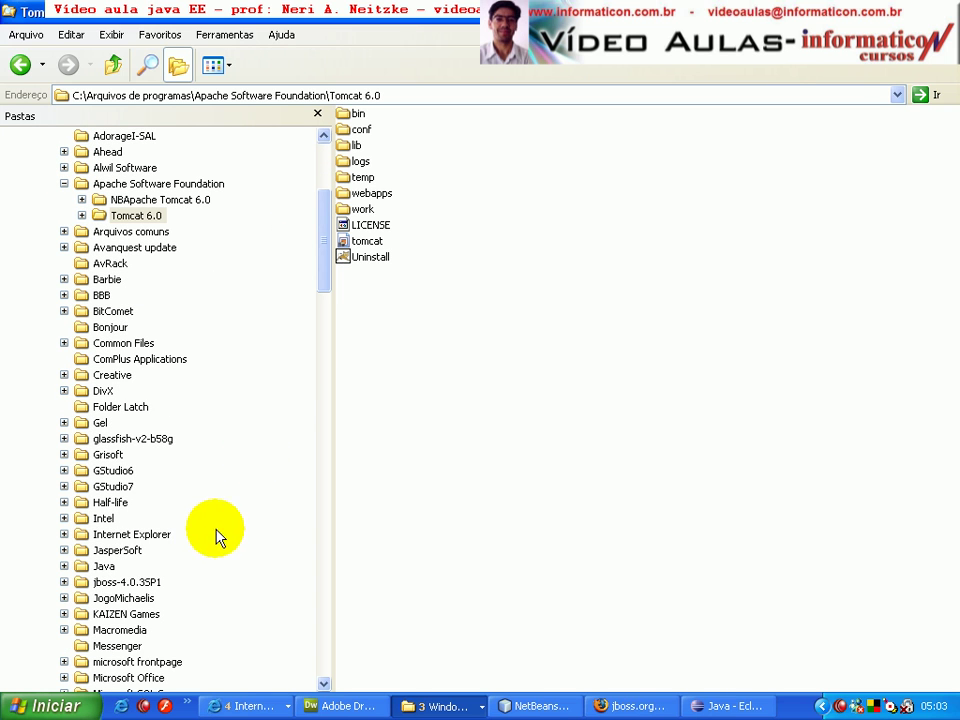
{"action": "left_click", "coordinate": [64, 582]}
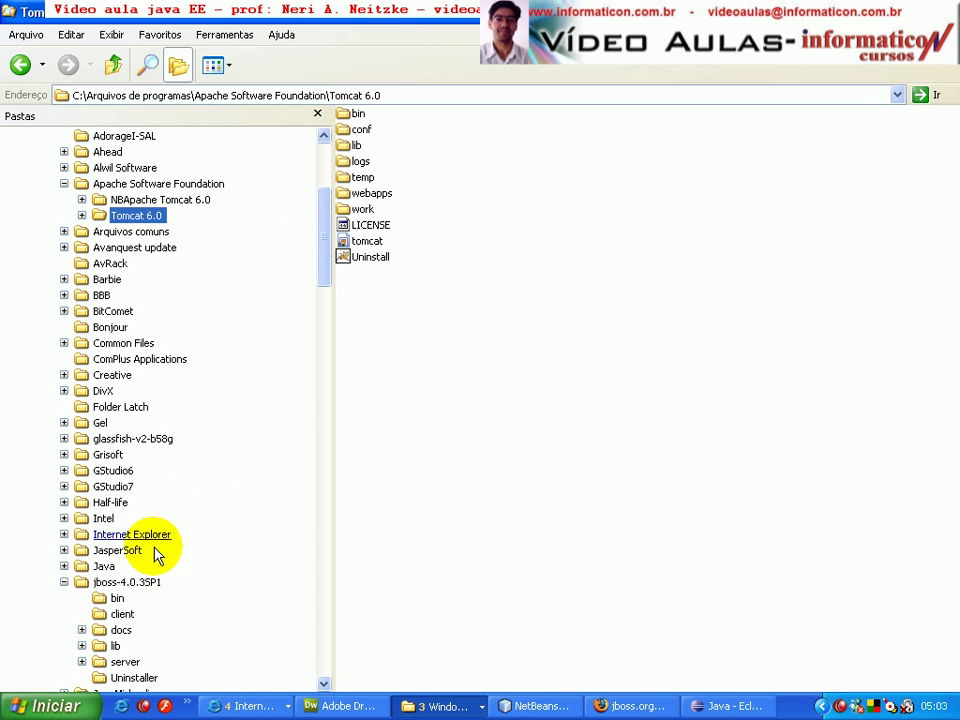
{"action": "left_click_drag", "start_coordinate": [321, 231], "coordinate": [323, 248]}
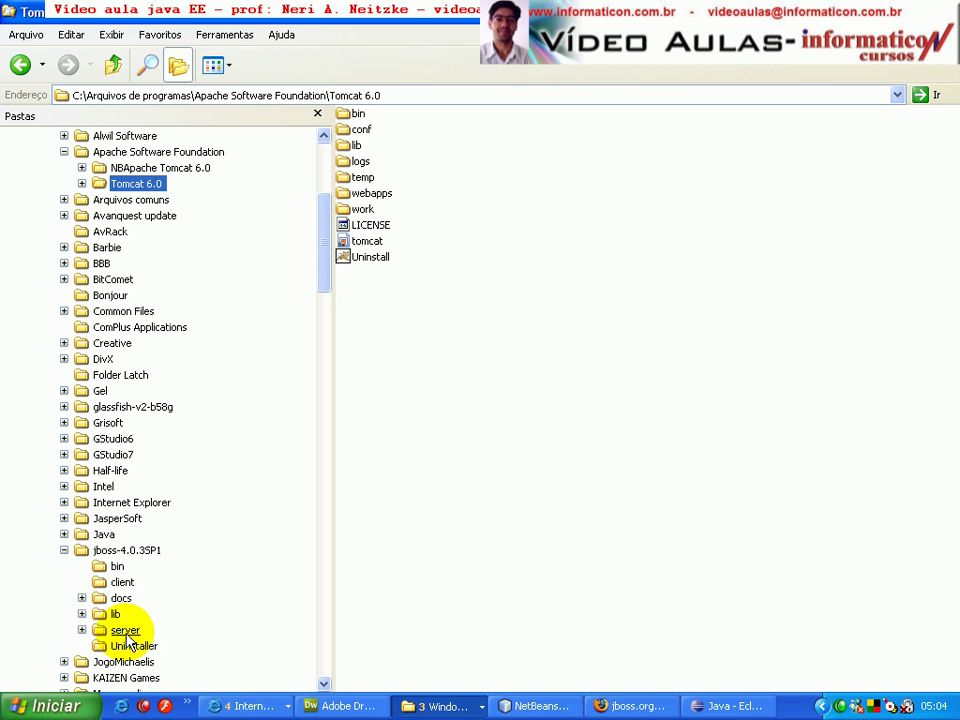
{"action": "left_click", "coordinate": [118, 566]}
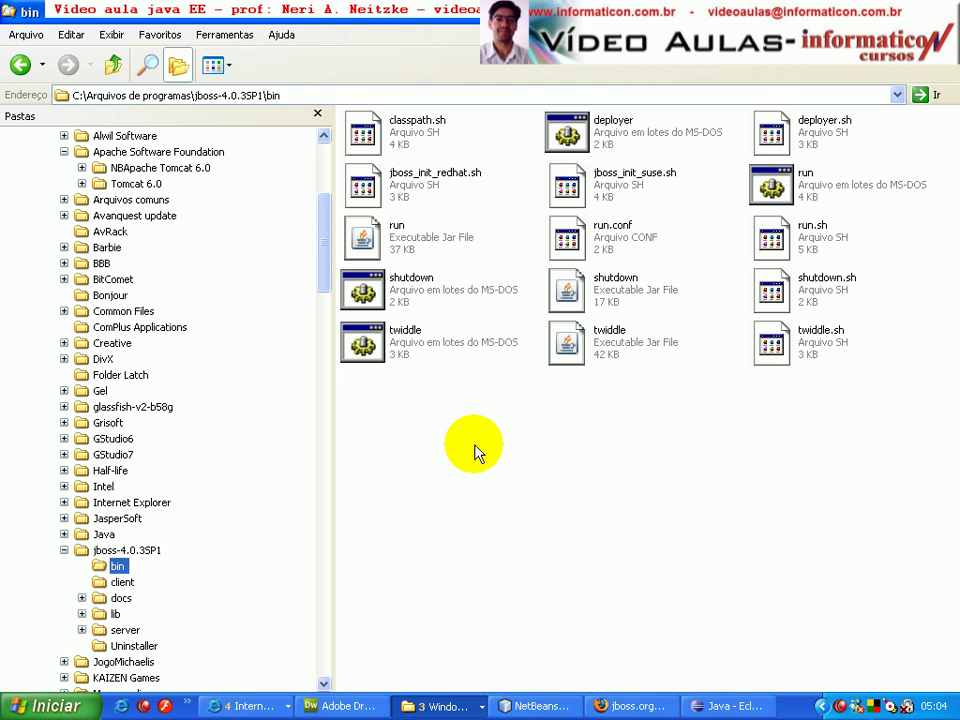
{"action": "left_click", "coordinate": [405, 237]}
{"action": "left_click", "coordinate": [771, 185]}
{"action": "left_click", "coordinate": [612, 482]}
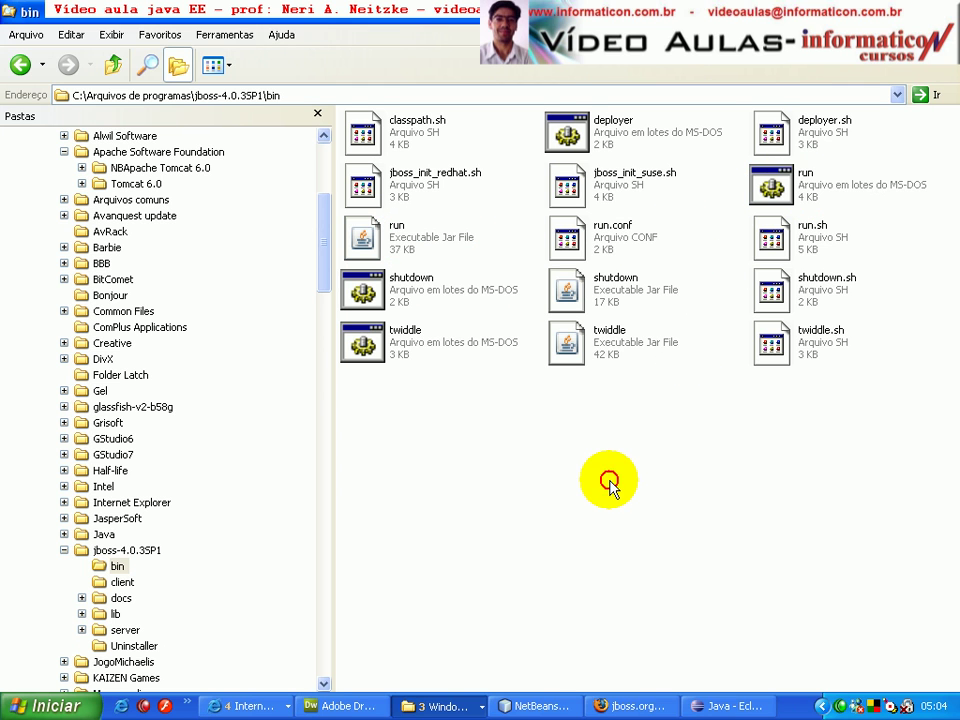
{"action": "left_click", "coordinate": [614, 292]}
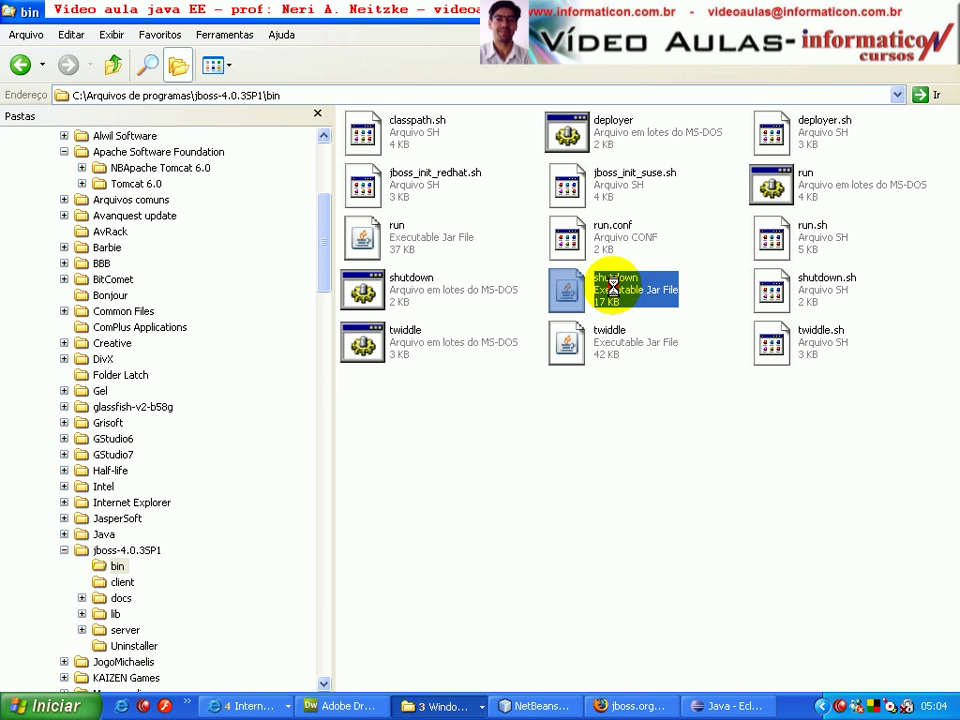
{"action": "left_click", "coordinate": [414, 287]}
{"action": "double_click", "coordinate": [414, 287]}
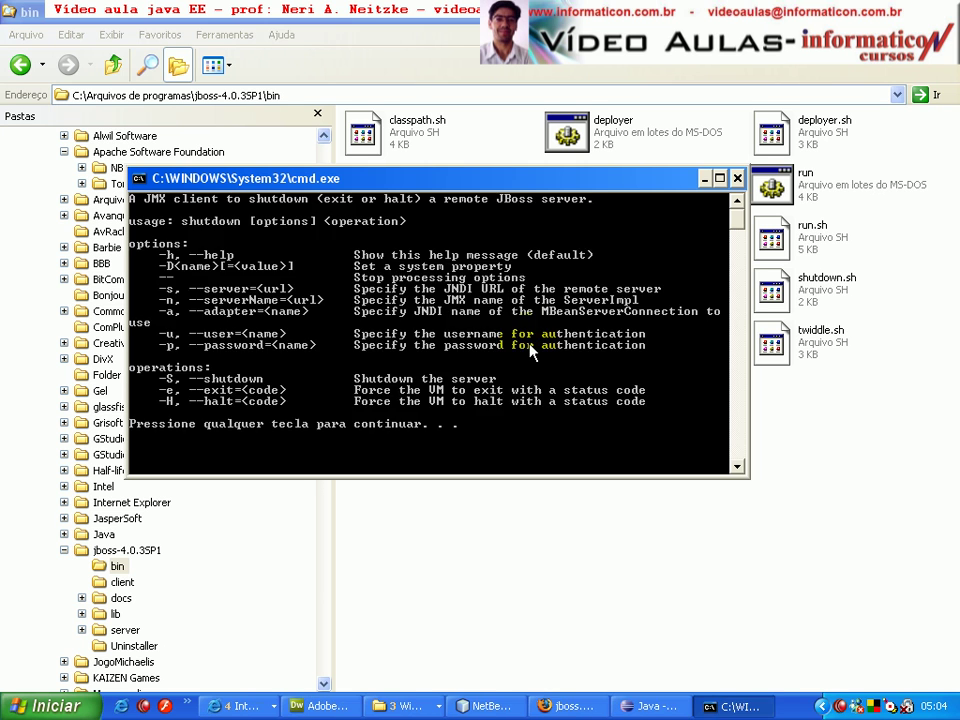
{"action": "left_click", "coordinate": [737, 178]}
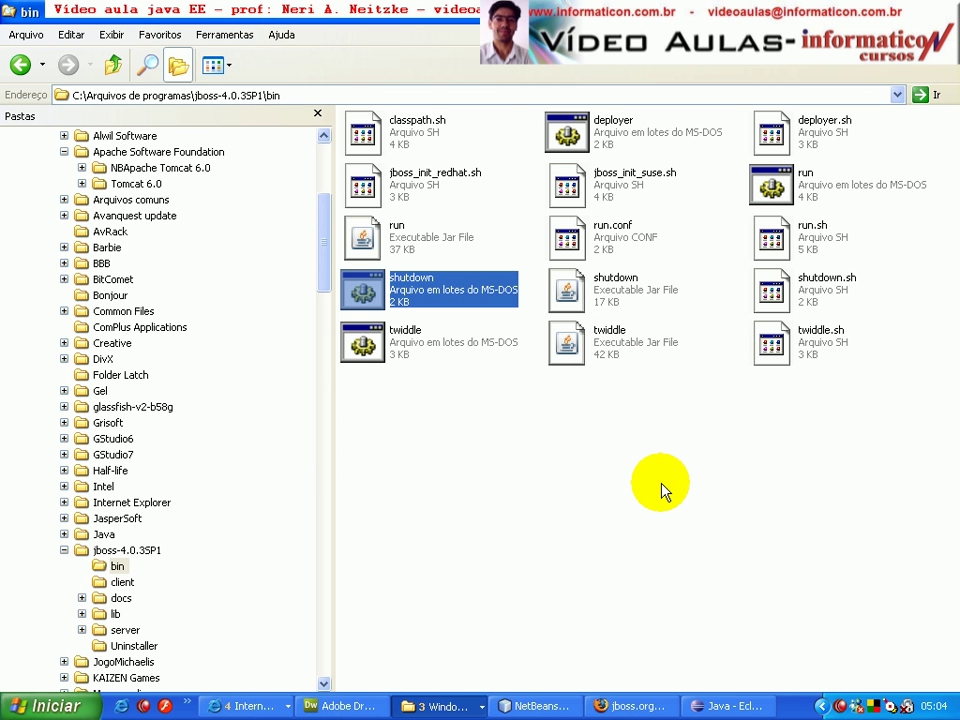